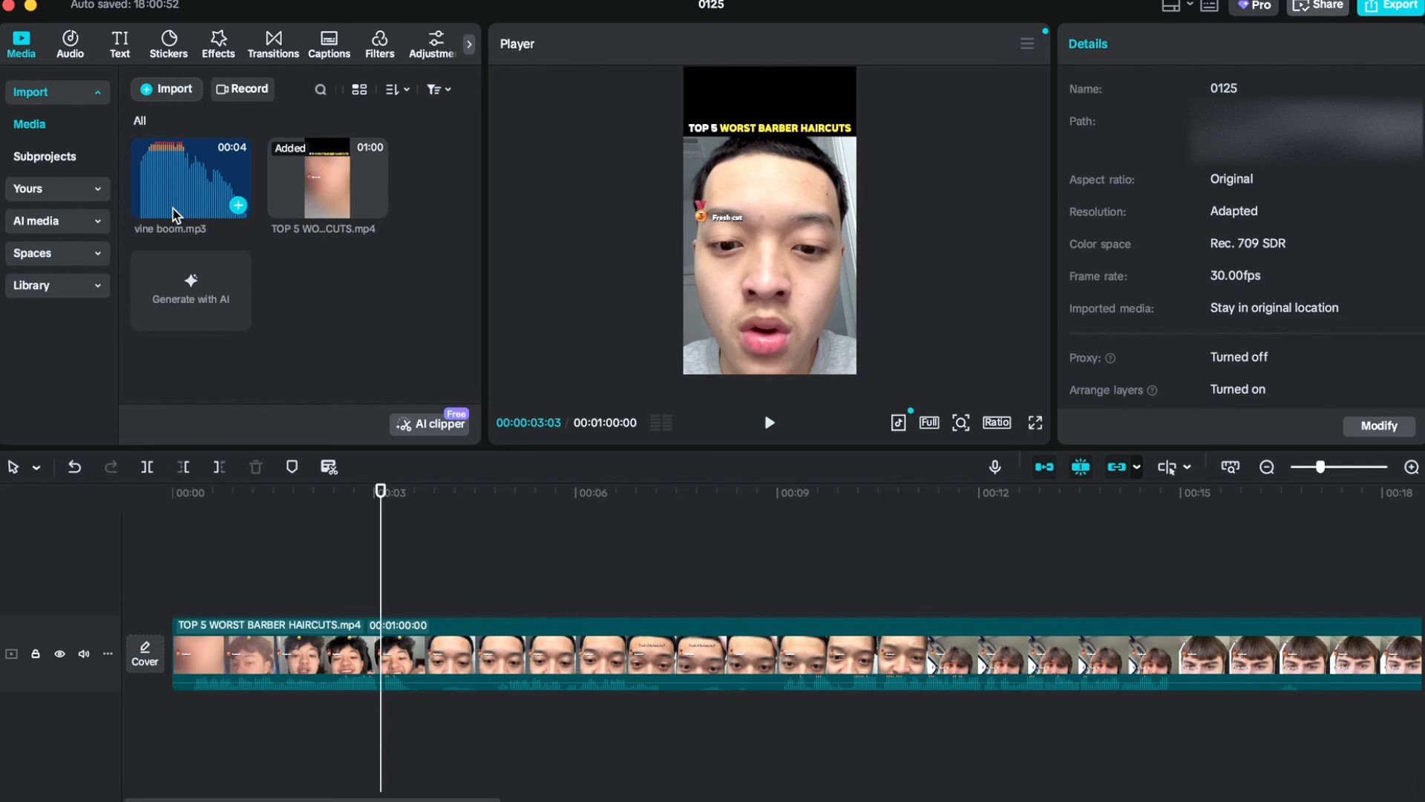
Step: Preview the vine boom.mp3 sound effect from the media library
left_click(152, 212)
key("space")
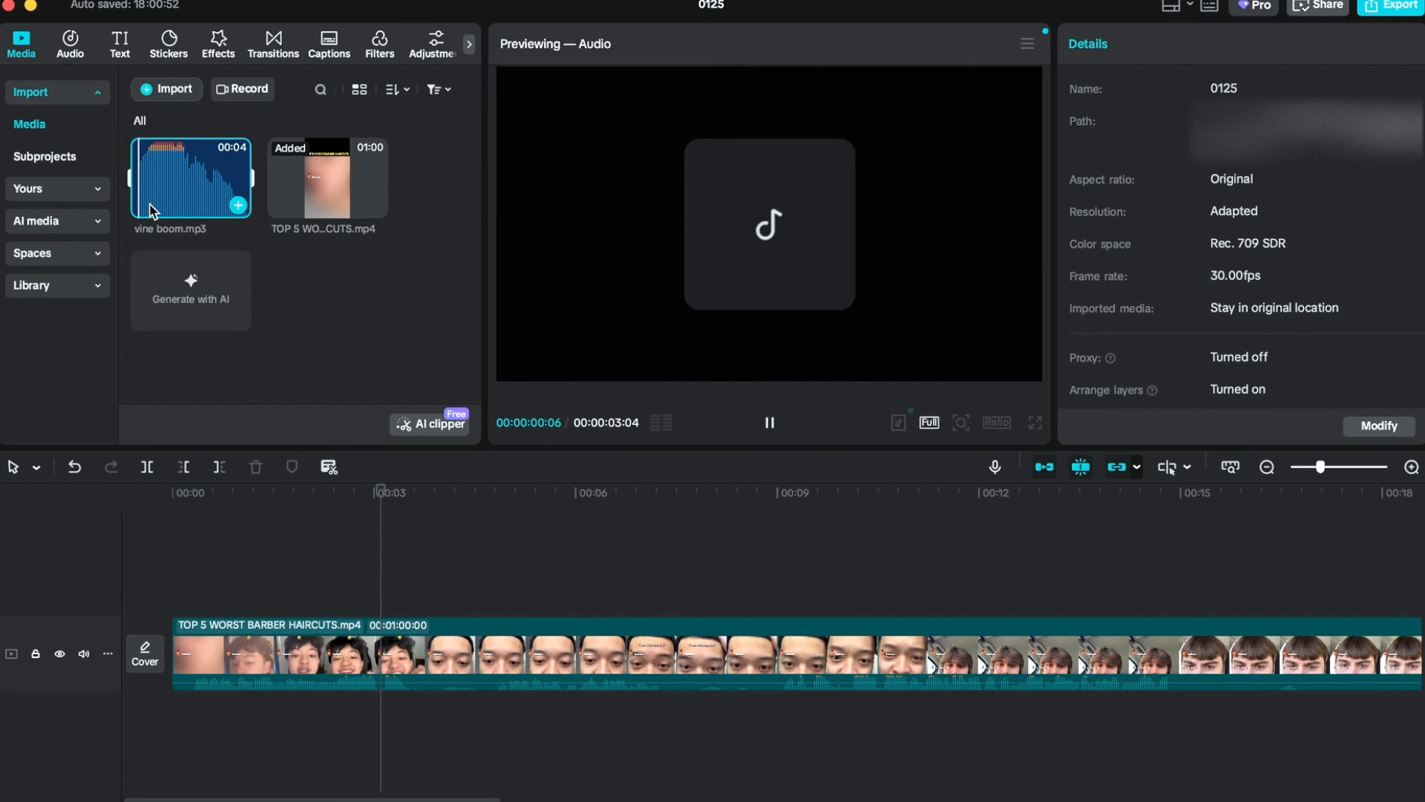
key("space")
key("XF86AudioLowerVolume")
key("XF86AudioRaiseVolume")
key("XF86AudioRaiseVolume")
key("XF86AudioLowerVolume")
left_click(130, 195)
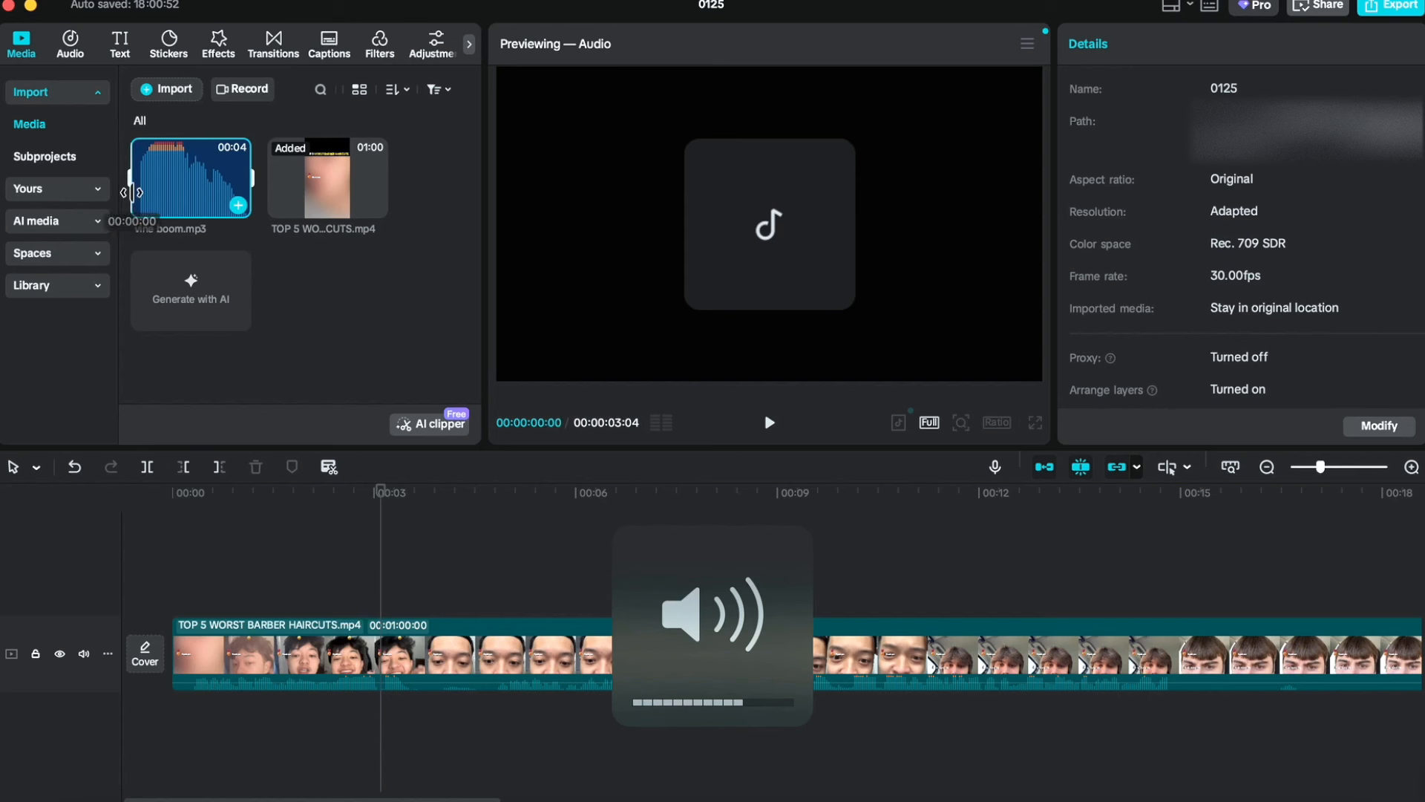
key("space")
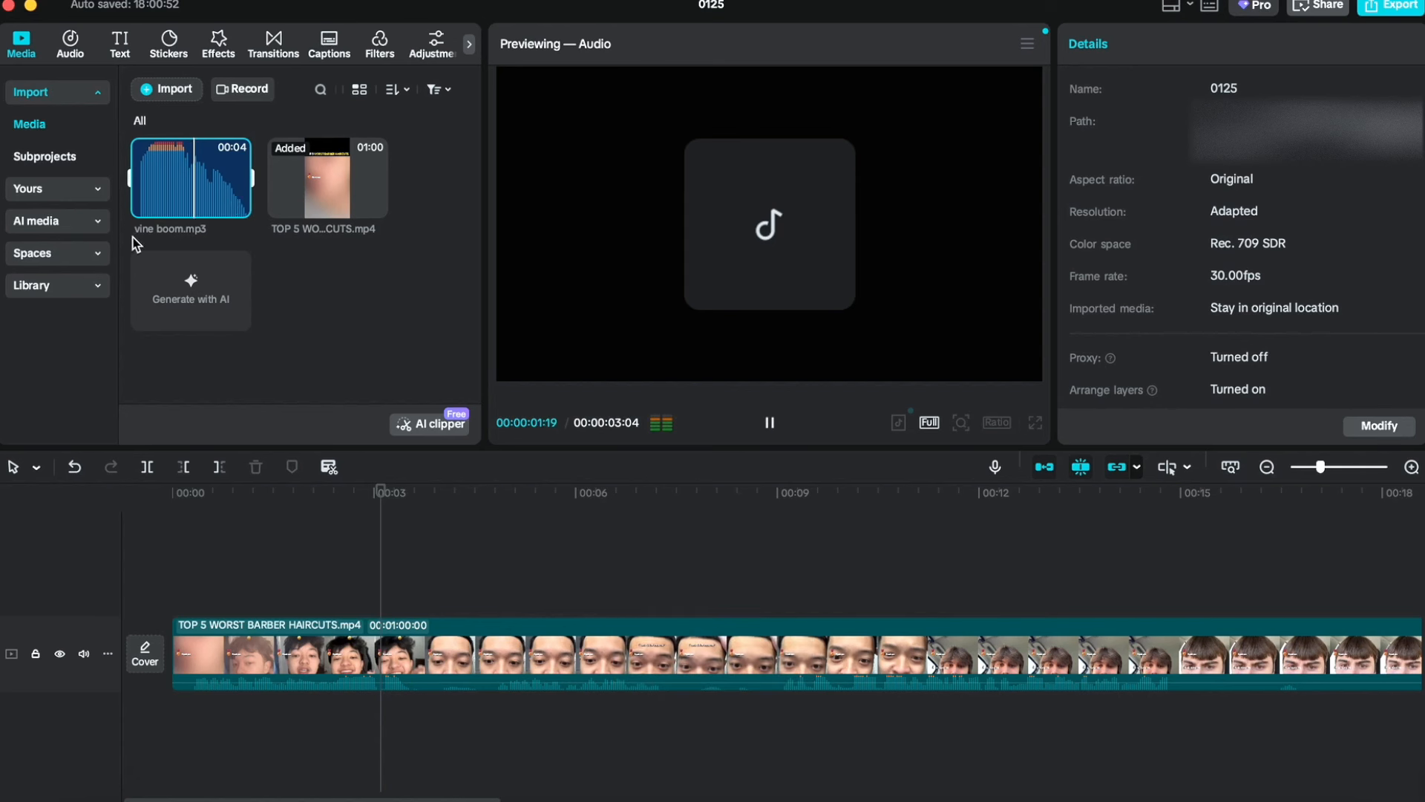
key("space")
key("space")
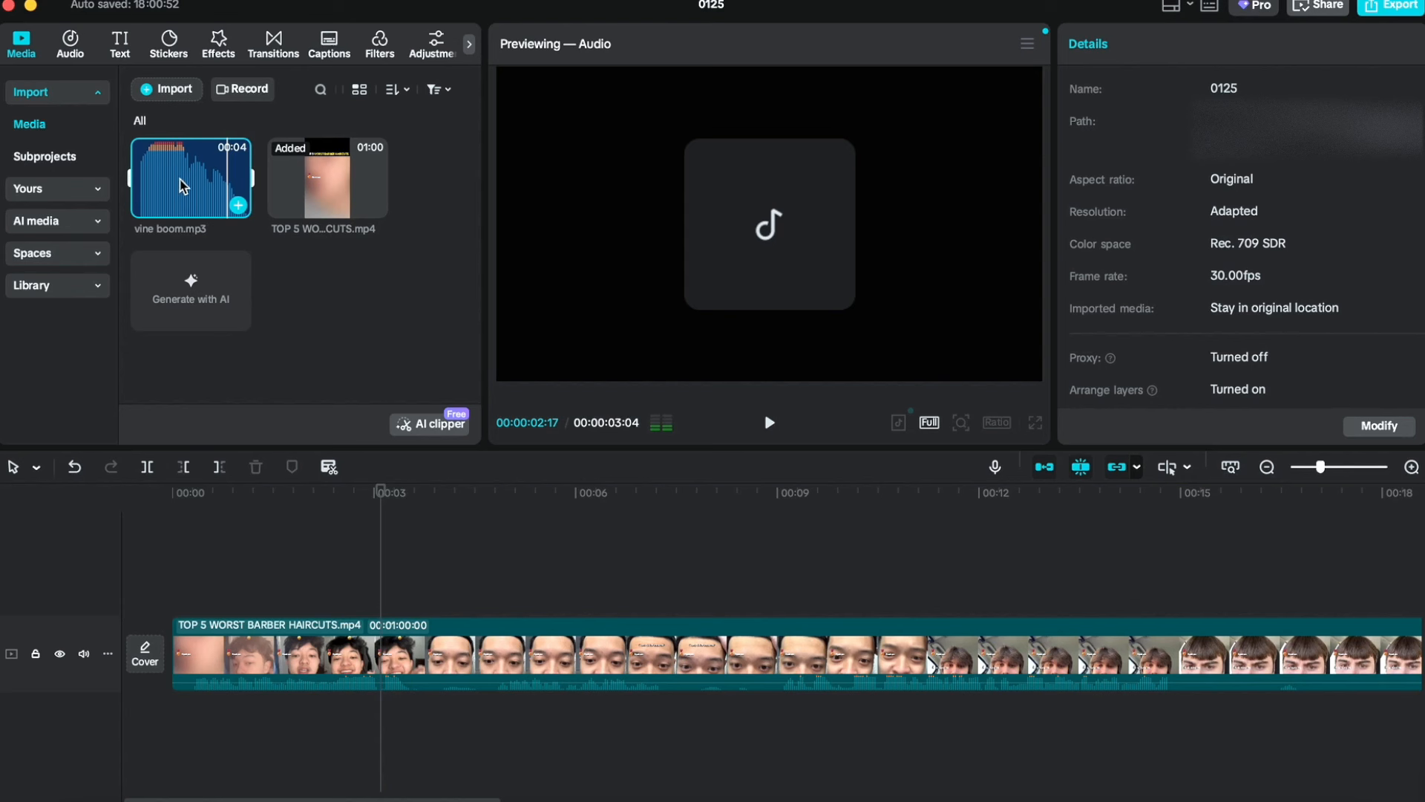
Step: Add vine boom.mp3 to an audio track beneath the video clip
left_click(334, 579)
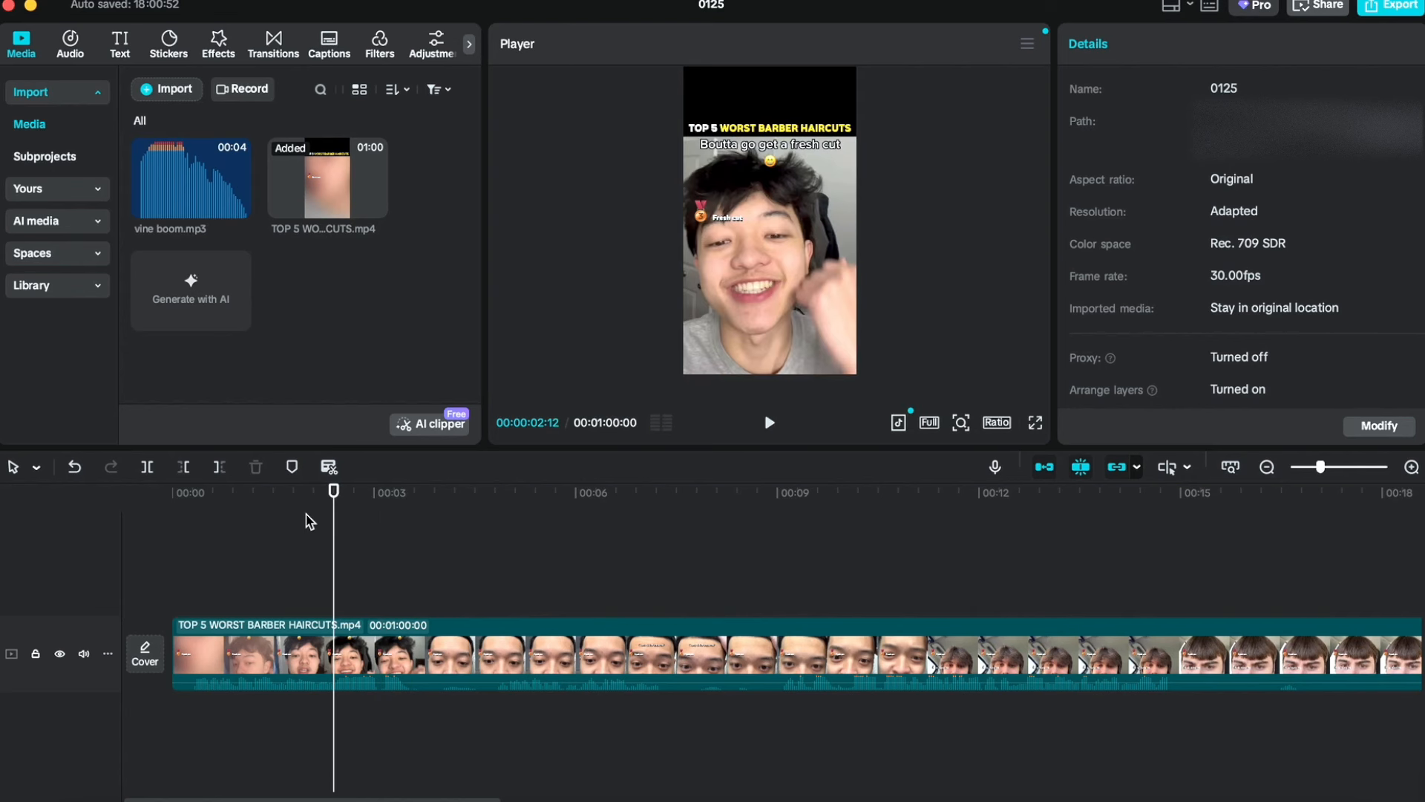
left_click_drag(202, 191, 491, 725)
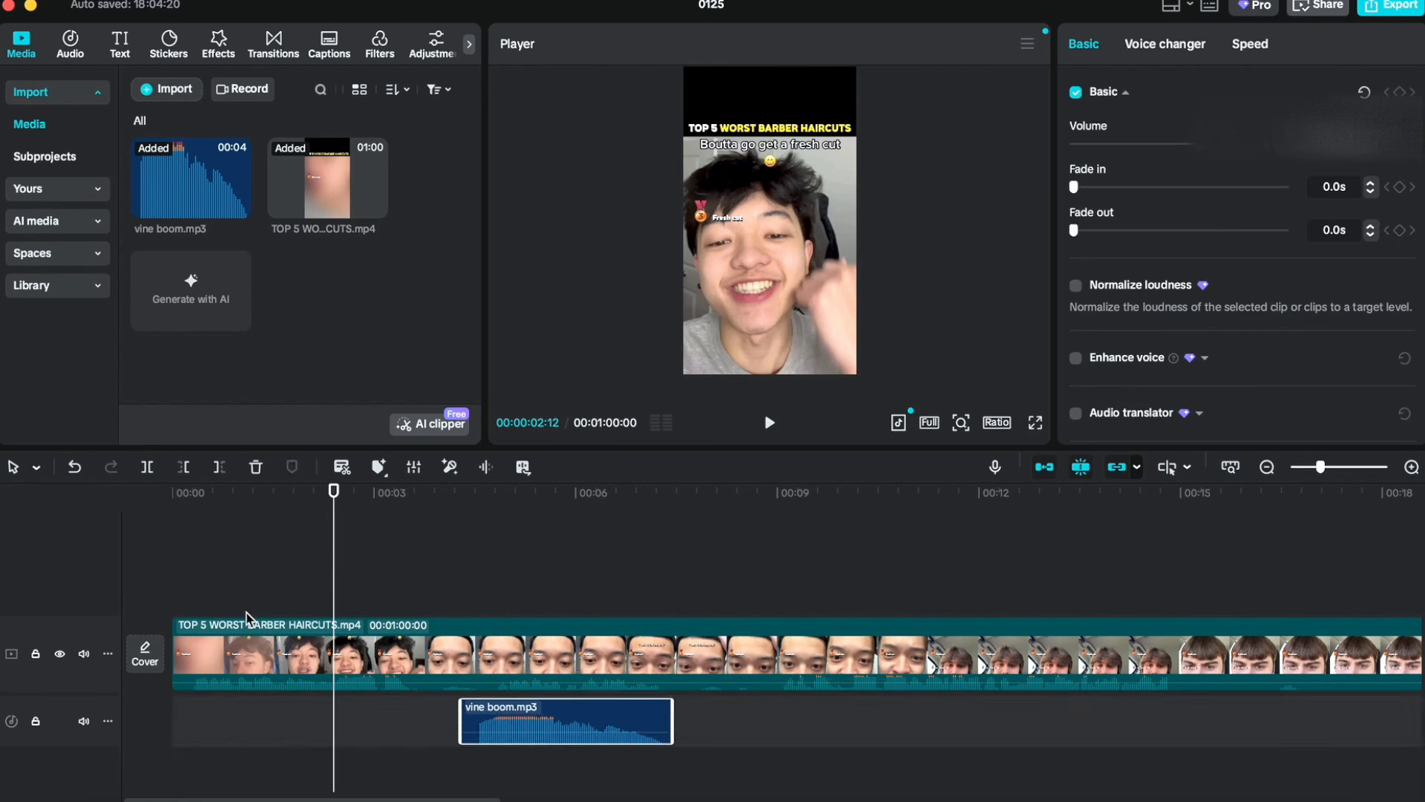
Step: Play the timeline from the start to check where the sound effect falls
left_click(177, 602)
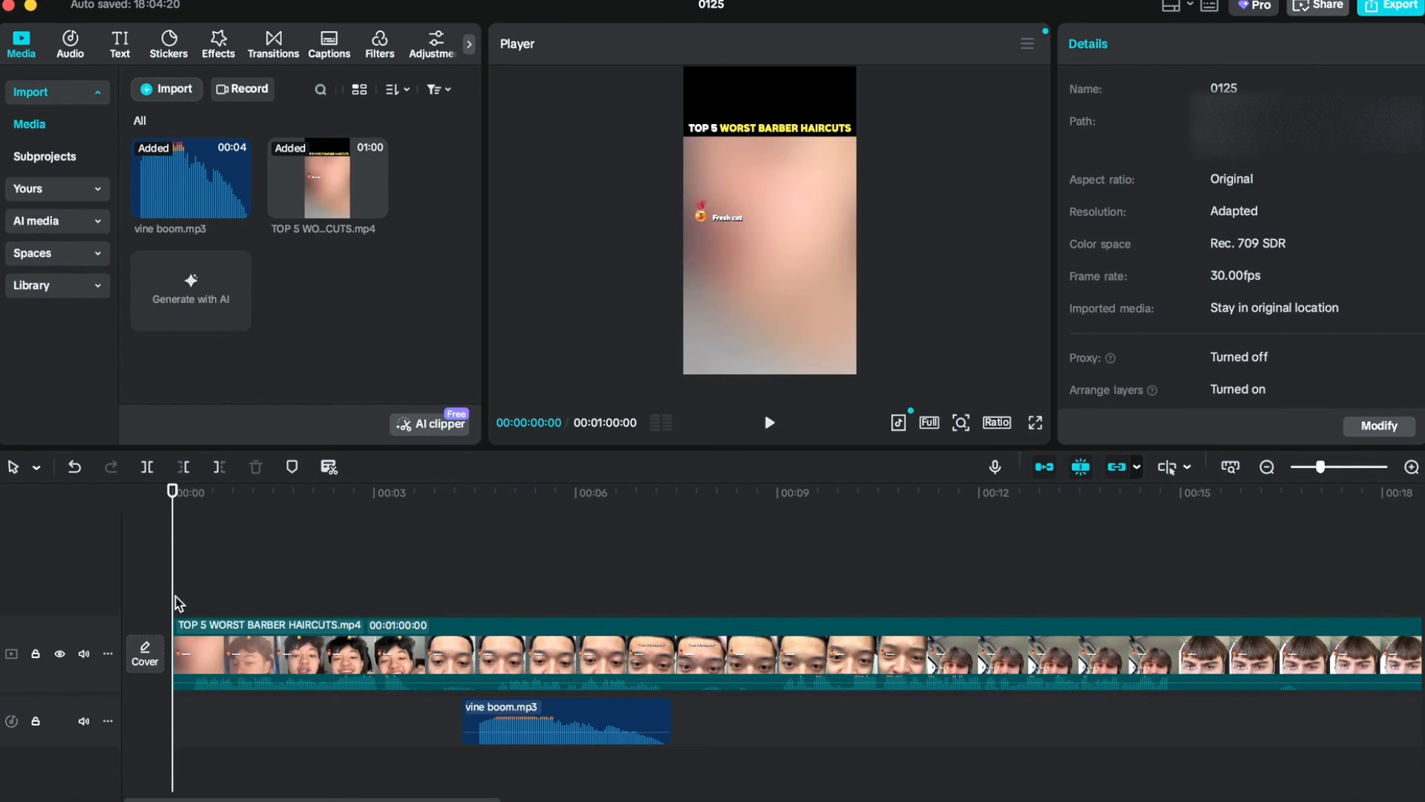
key("space")
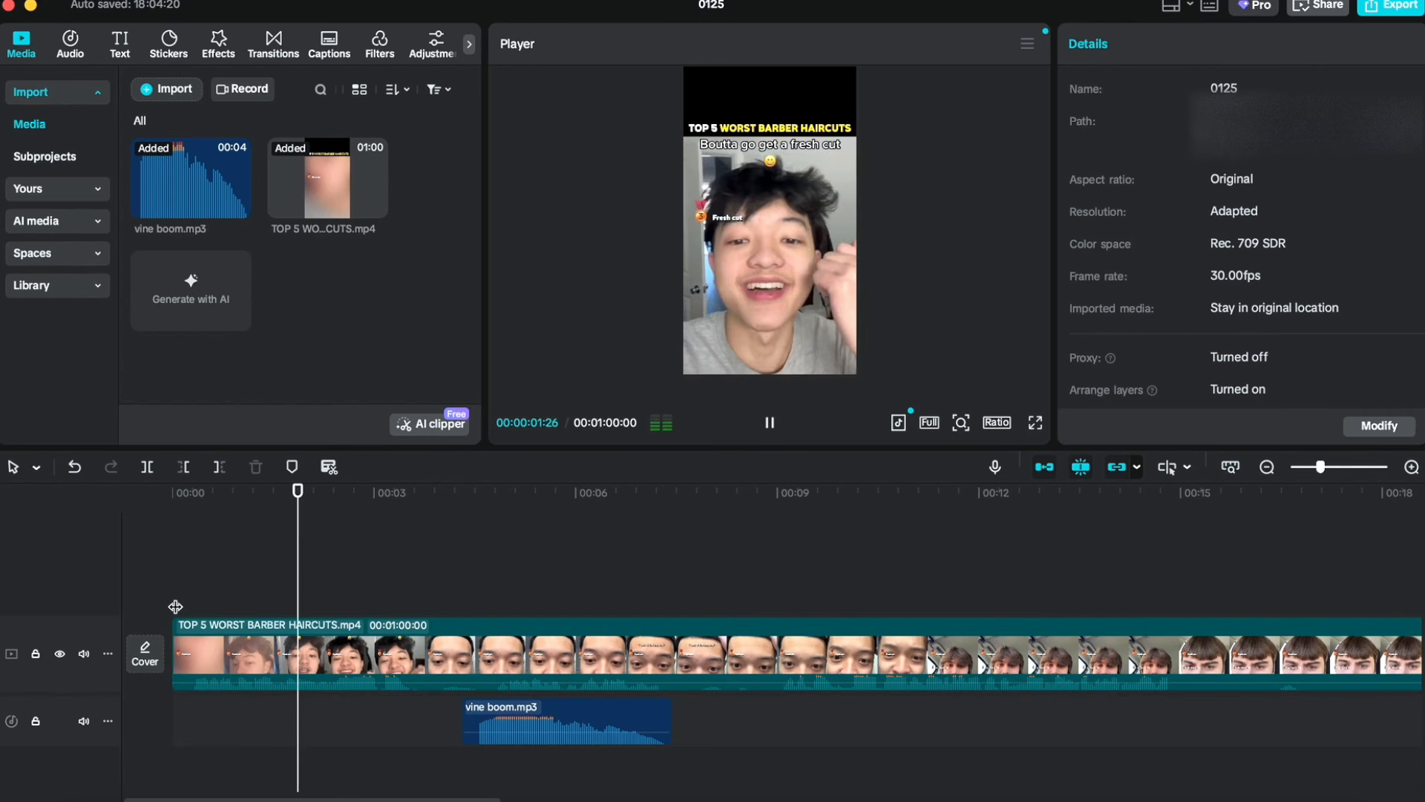
key("space")
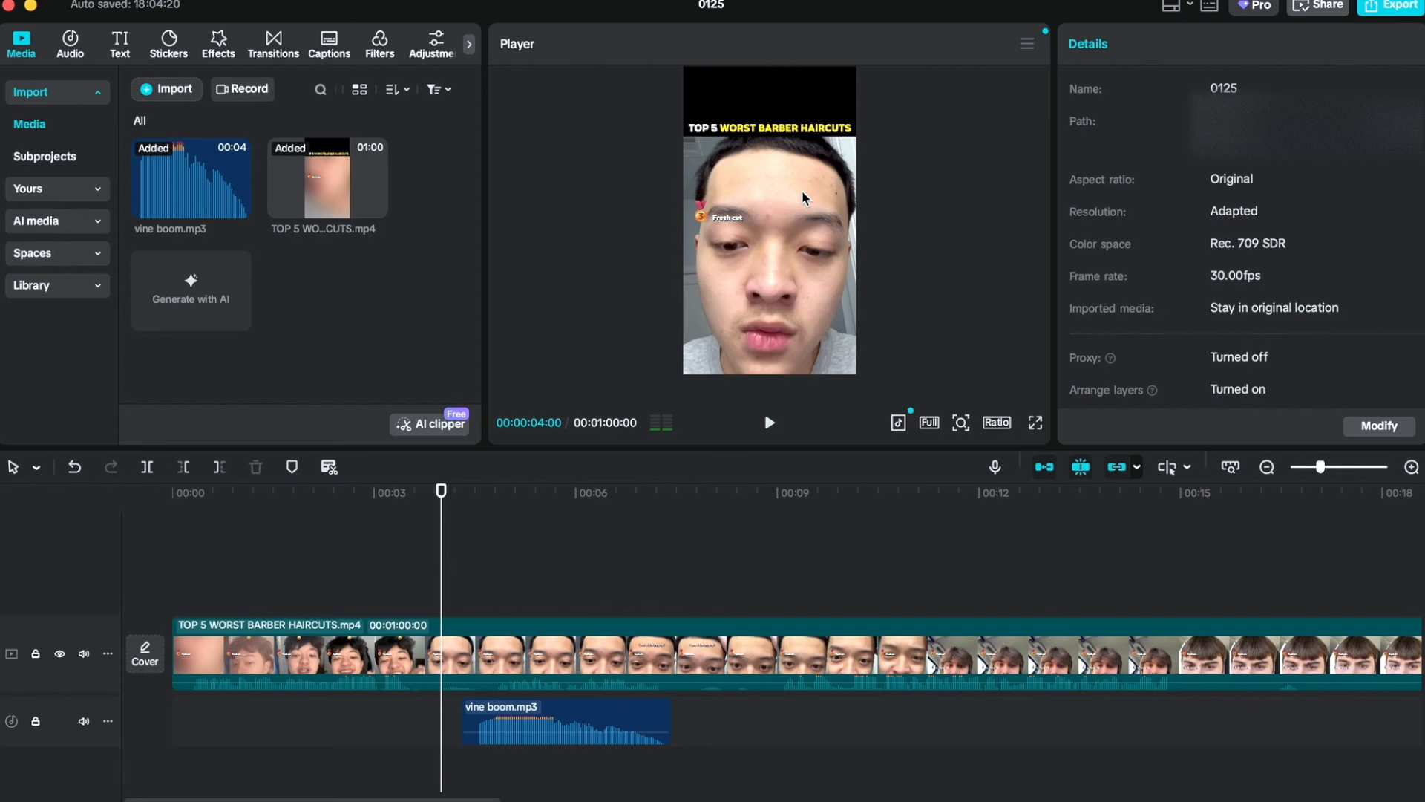
Step: Move the vine boom clip earlier so it starts at about 3 seconds
mouse_move(475, 731)
left_click(470, 706)
left_click_drag(469, 705, 484, 707)
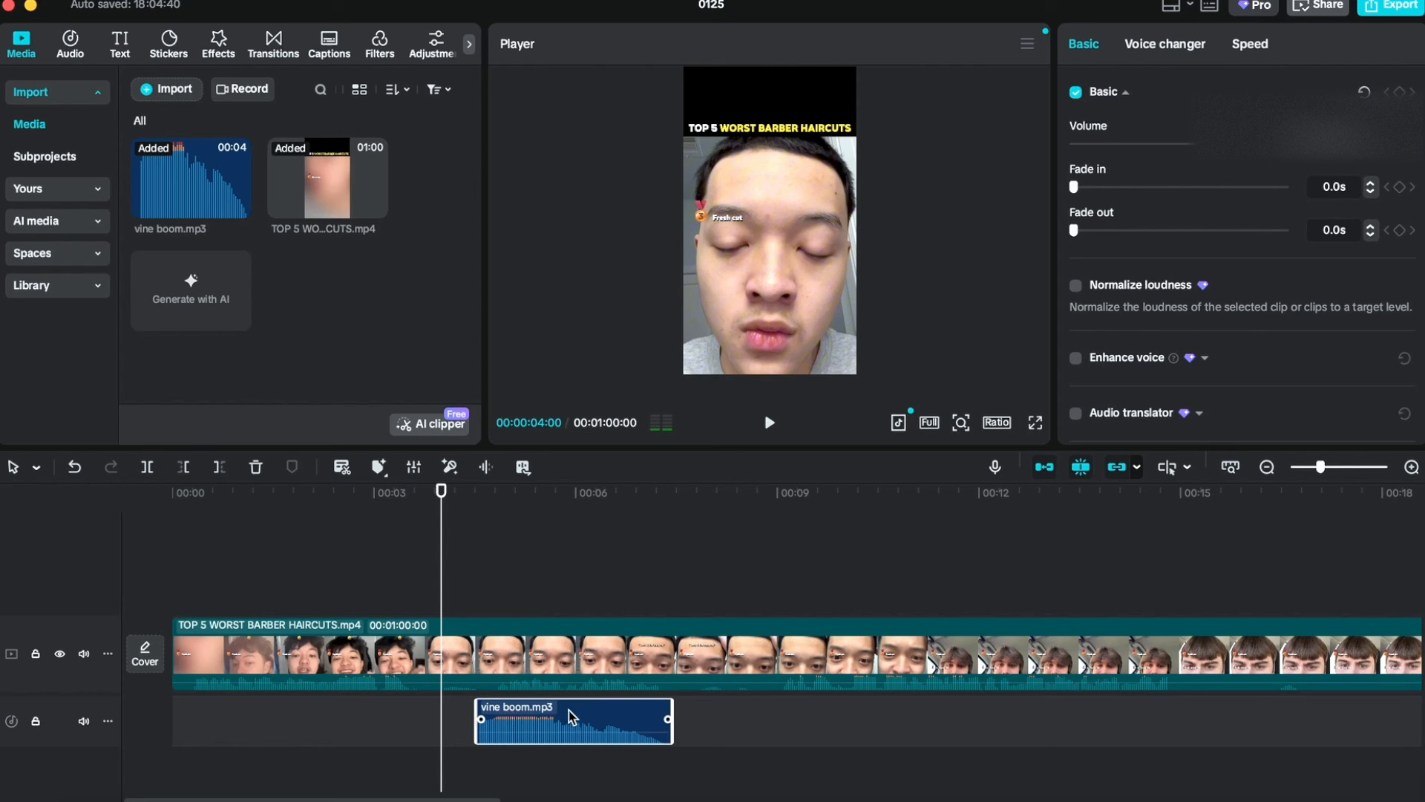
left_click_drag(572, 716, 480, 718)
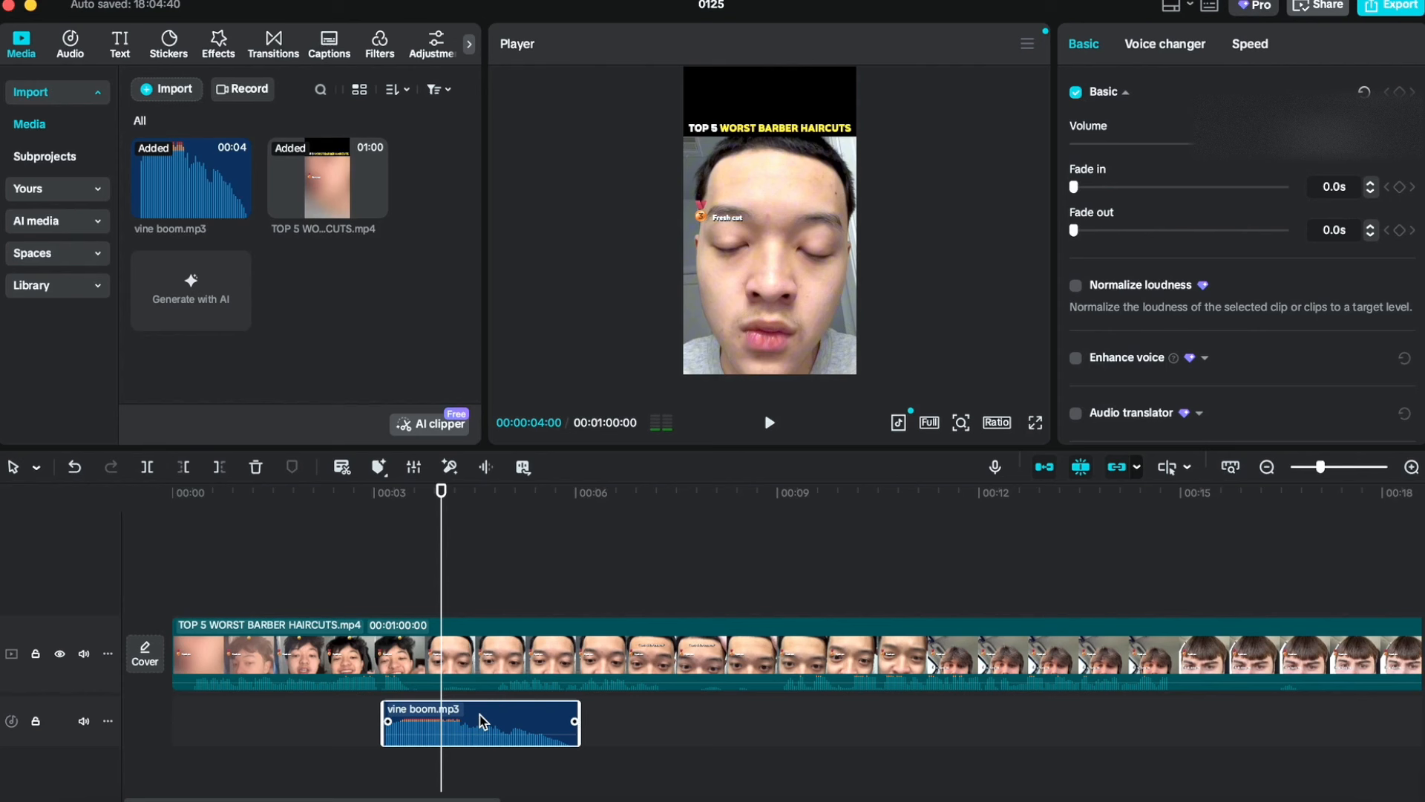
Step: Play back the opening of the video to check the sound effect's timing
left_click(335, 579)
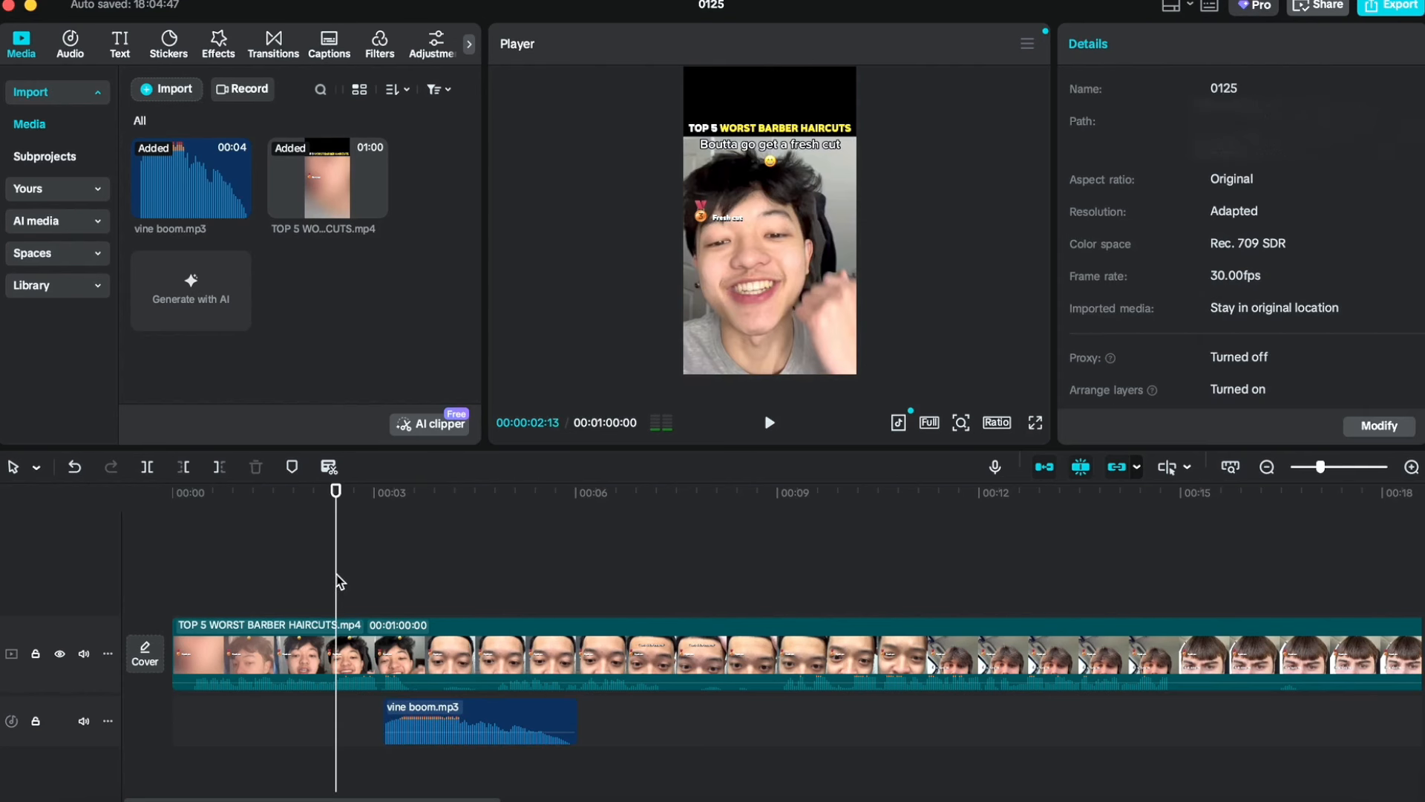
key("space")
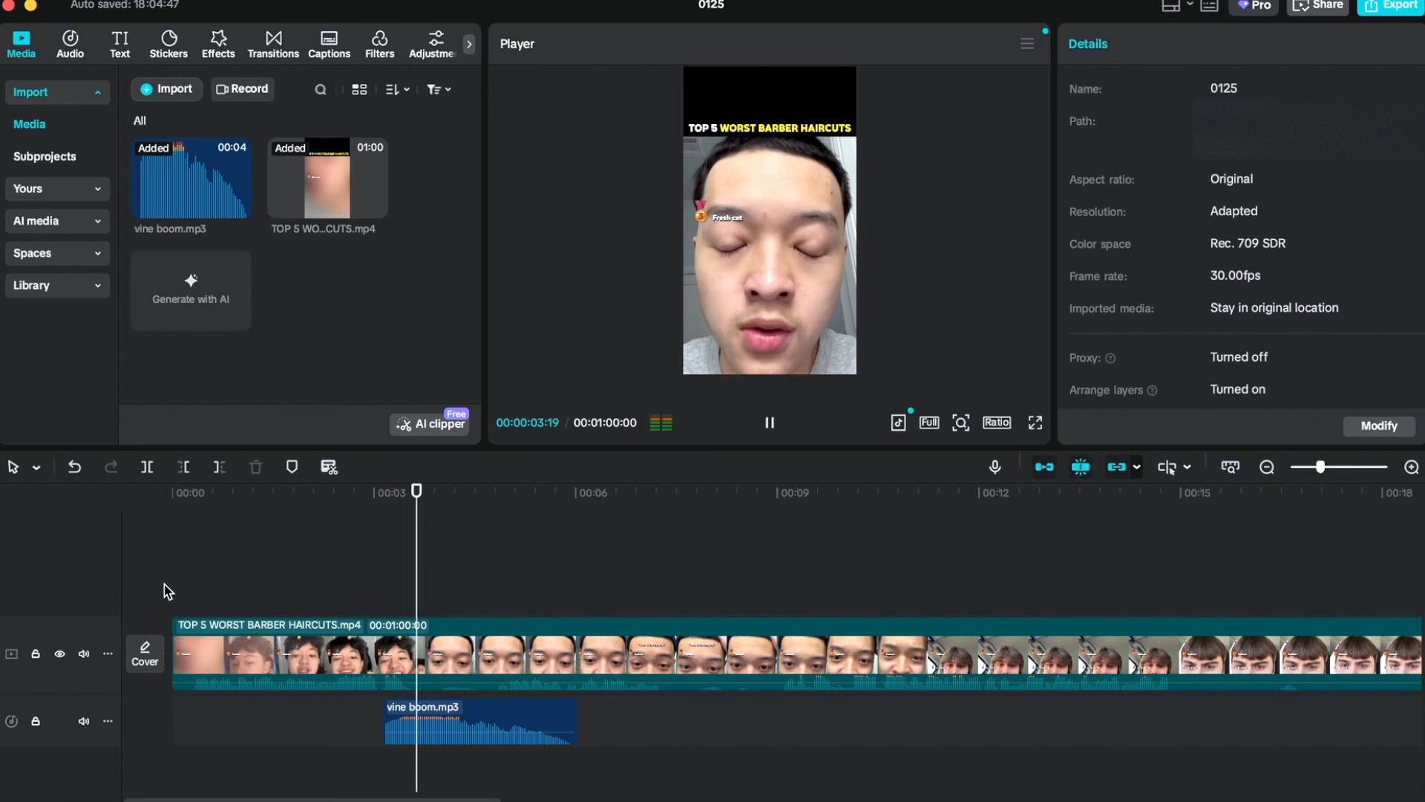
left_click(152, 604)
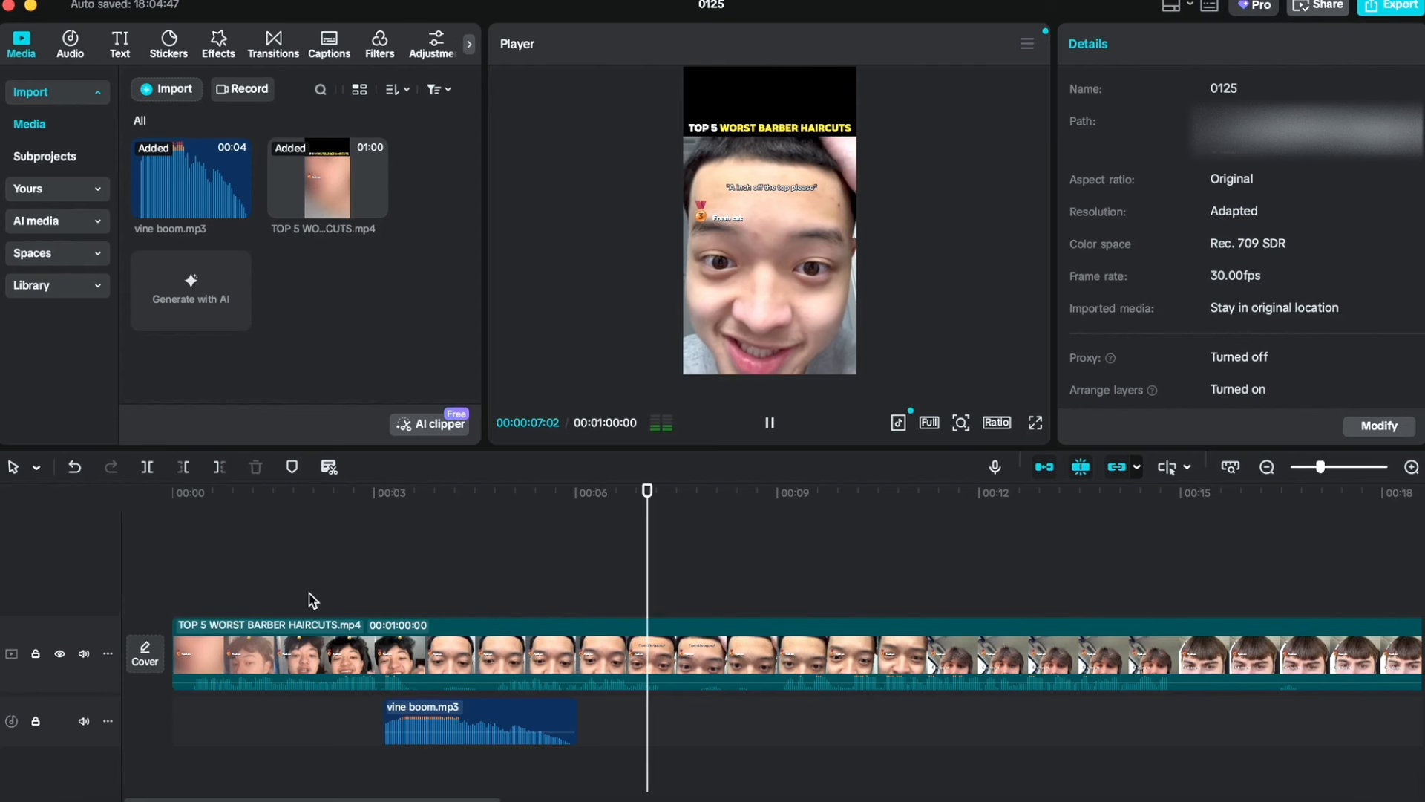
key("space")
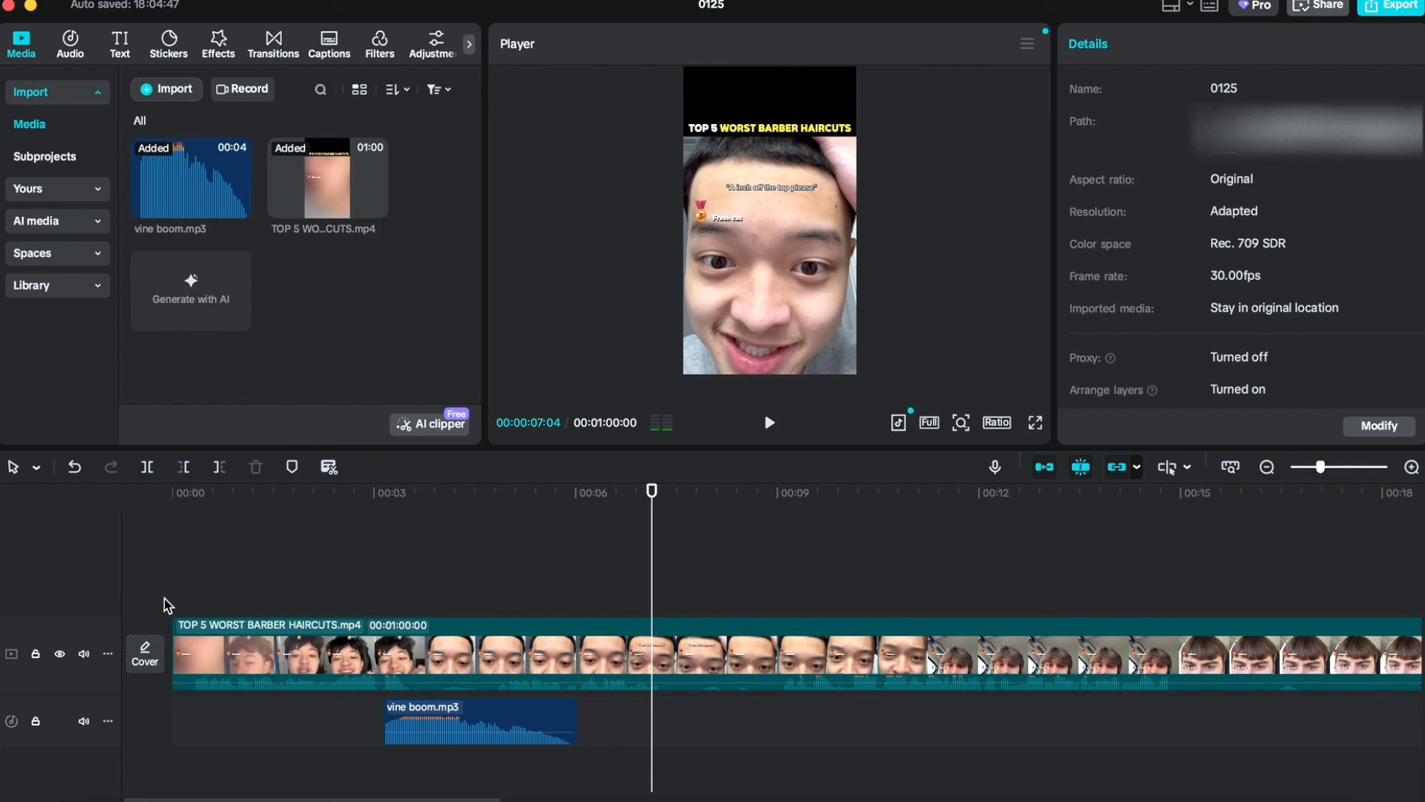
key("Home")
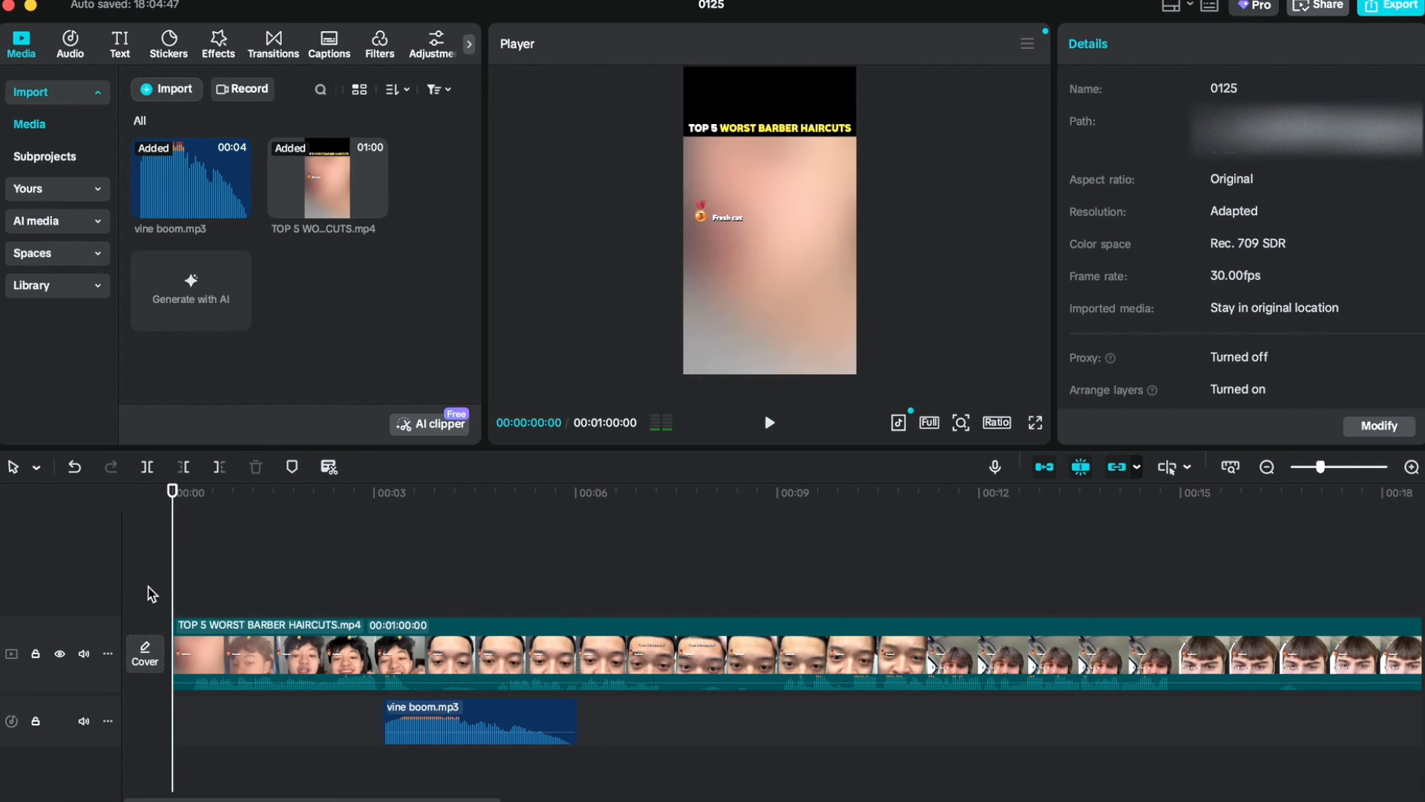
key("space")
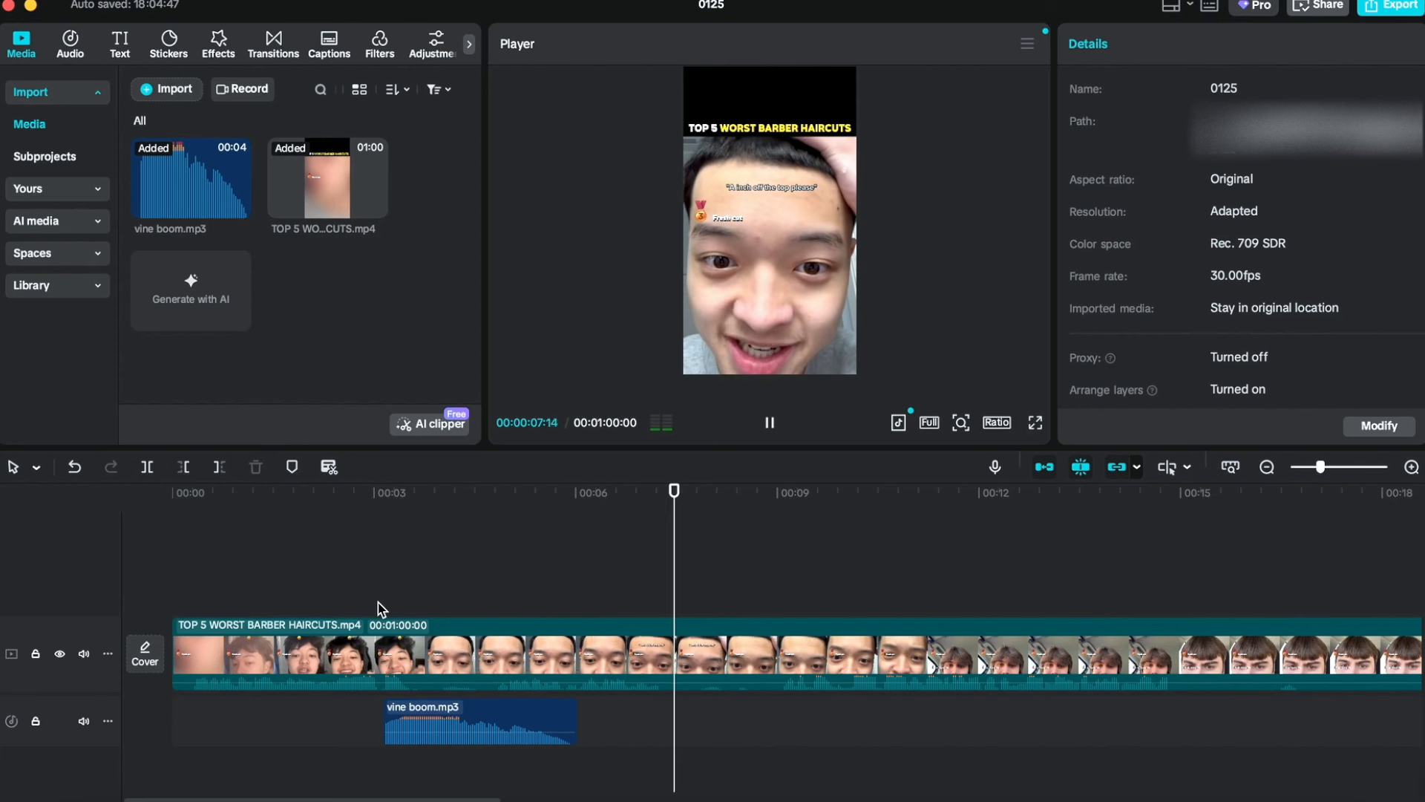
key("space")
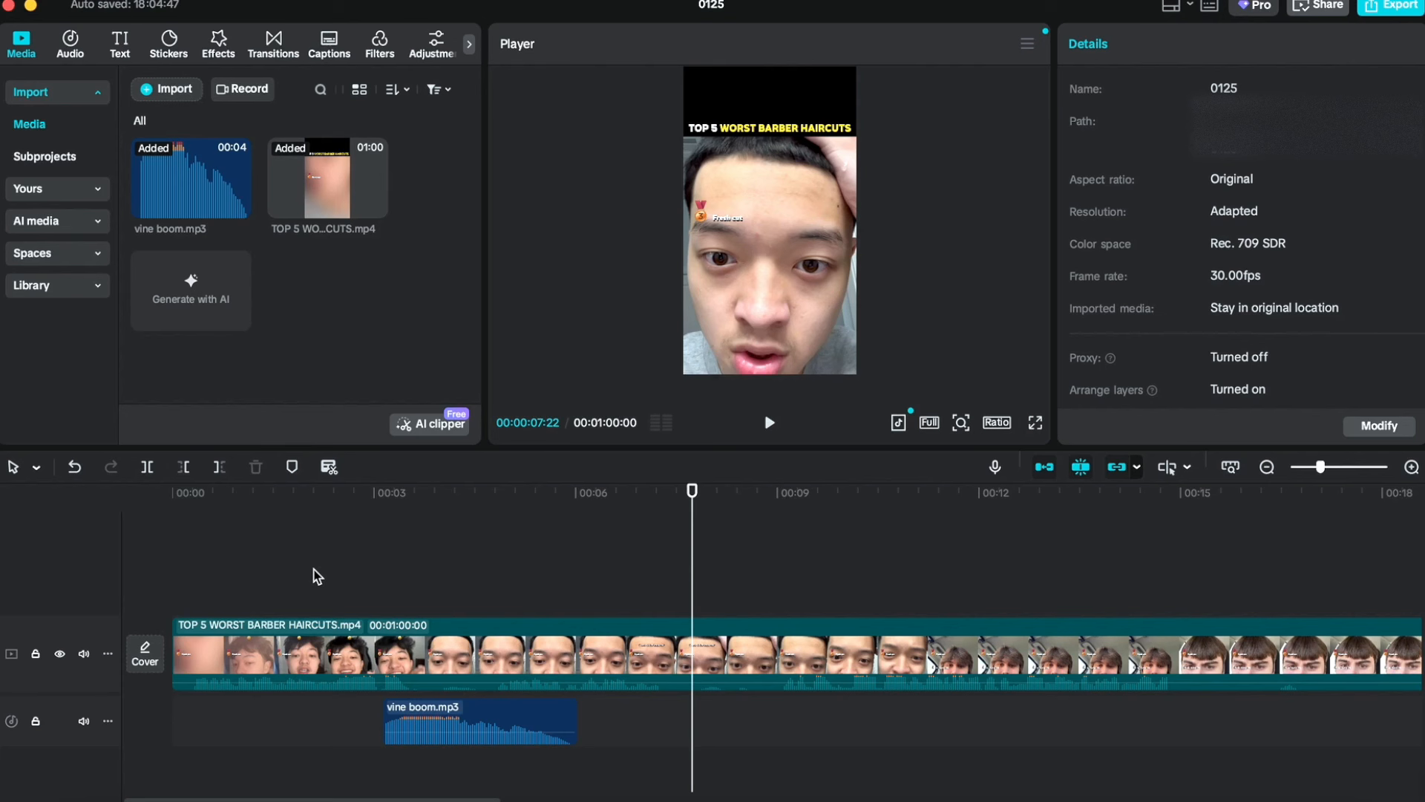
Step: Place a new vine boom.mp3 copy at the playhead near 00:00:02:29 and delete the original copy
left_click(371, 581)
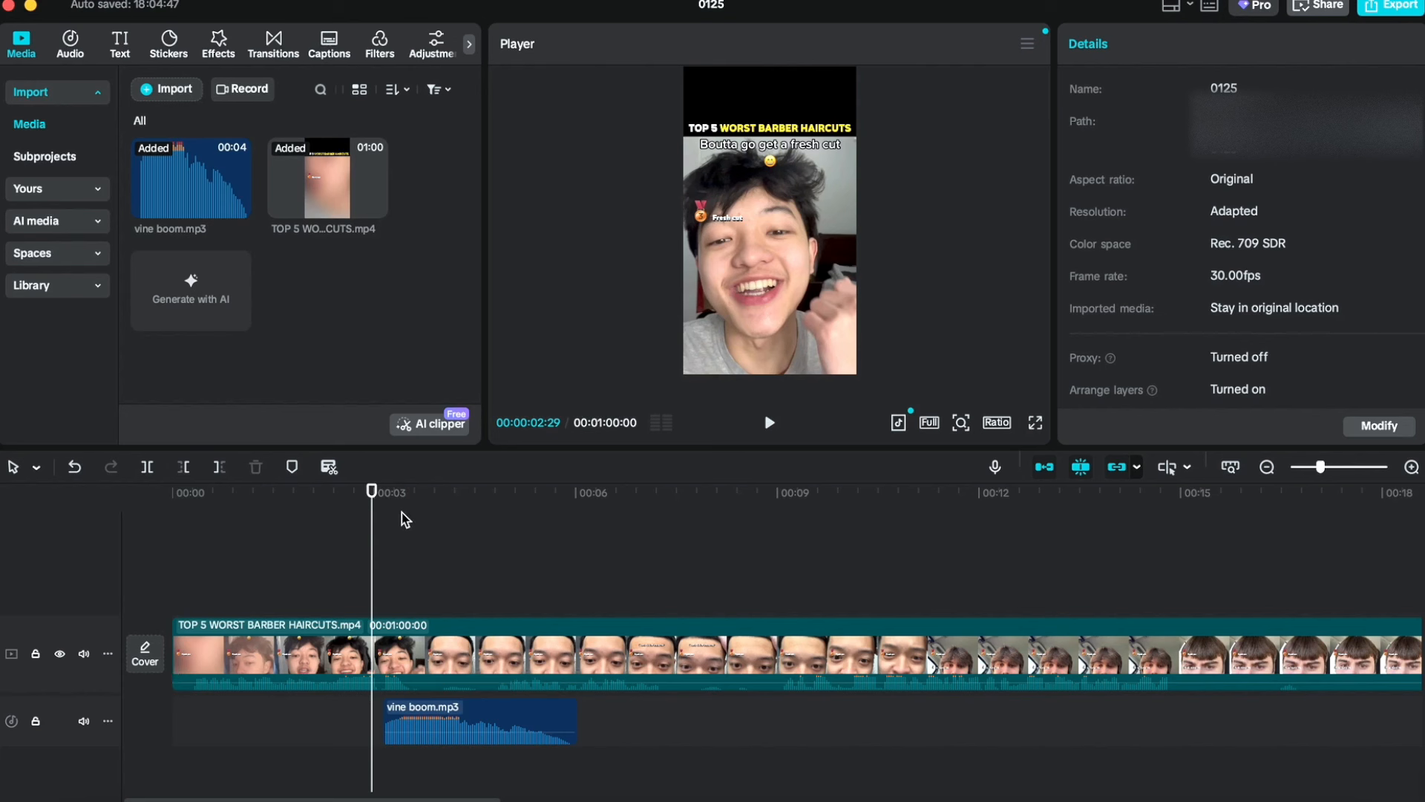
left_click(203, 184)
left_click_drag(203, 184, 385, 725)
left_click(390, 671)
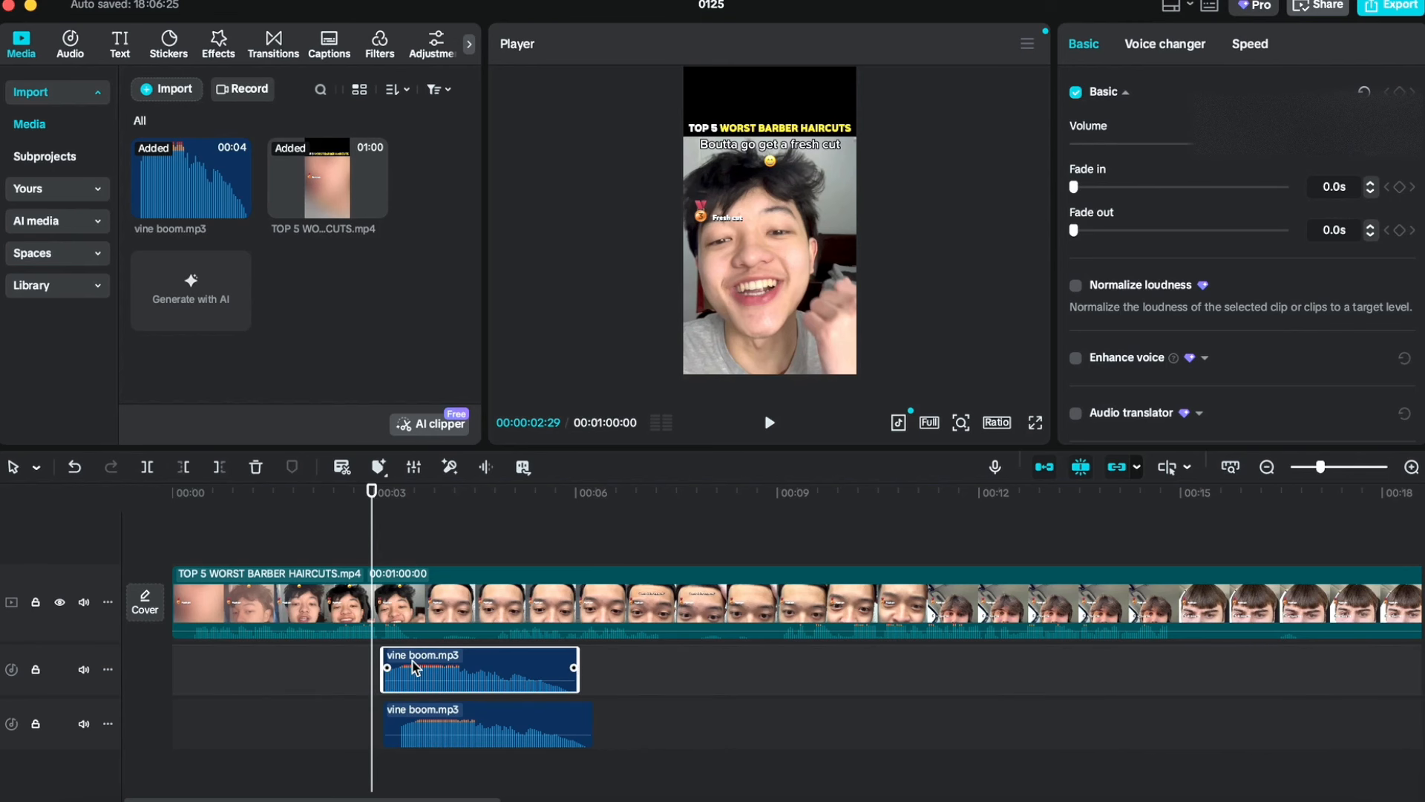
left_click(393, 719)
key("Delete")
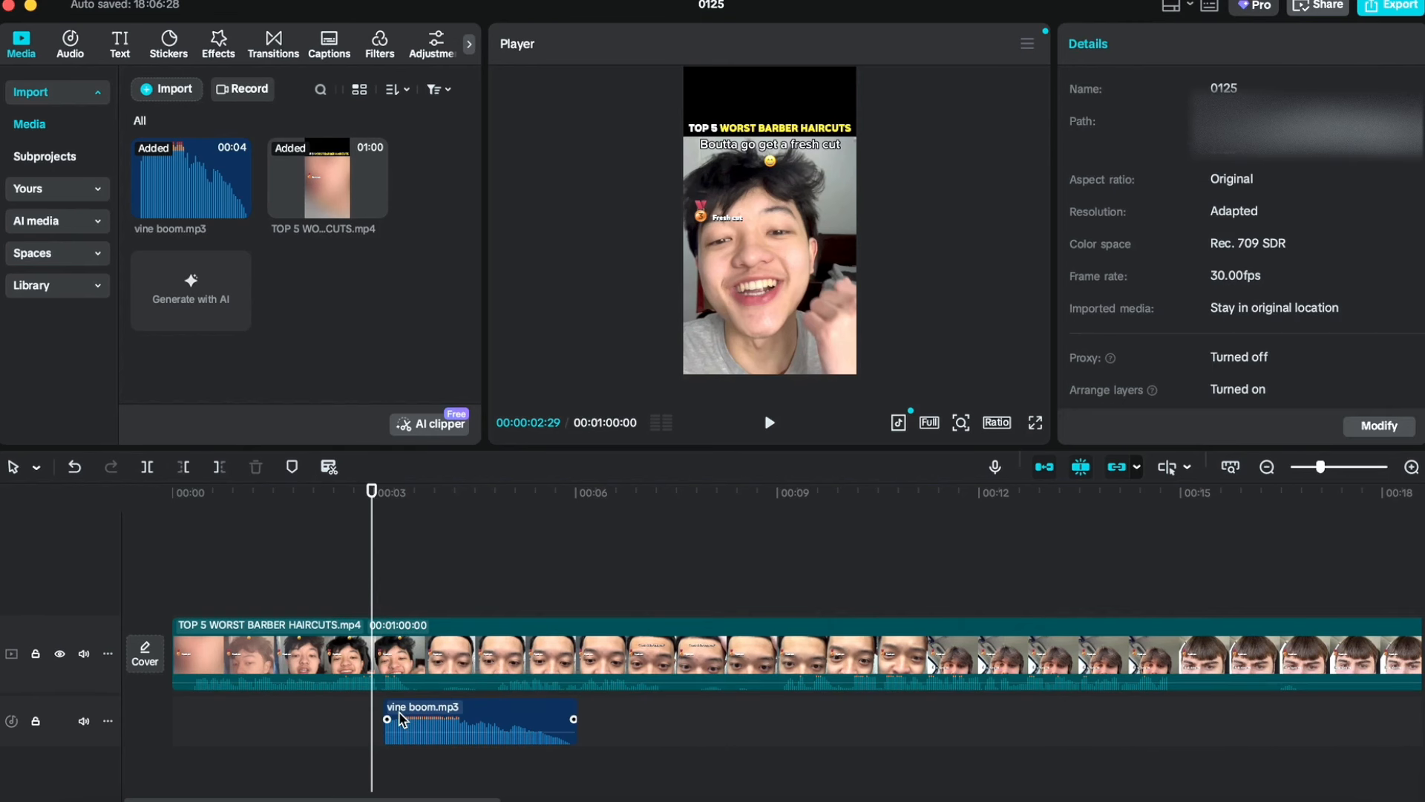